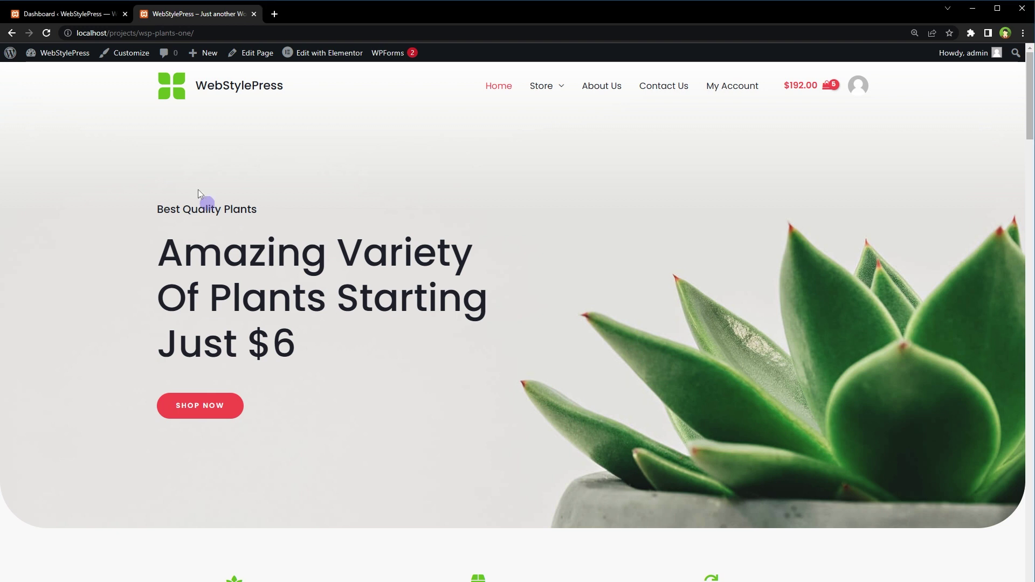
From the Dashboard, go to Discussion Settings and enable 'Comment must be manually approved'.
{"action": "left_click", "coordinate": [81, 15]}
{"action": "scroll", "coordinate": [229, 450], "scroll_direction": "down", "scroll_amount": 1}
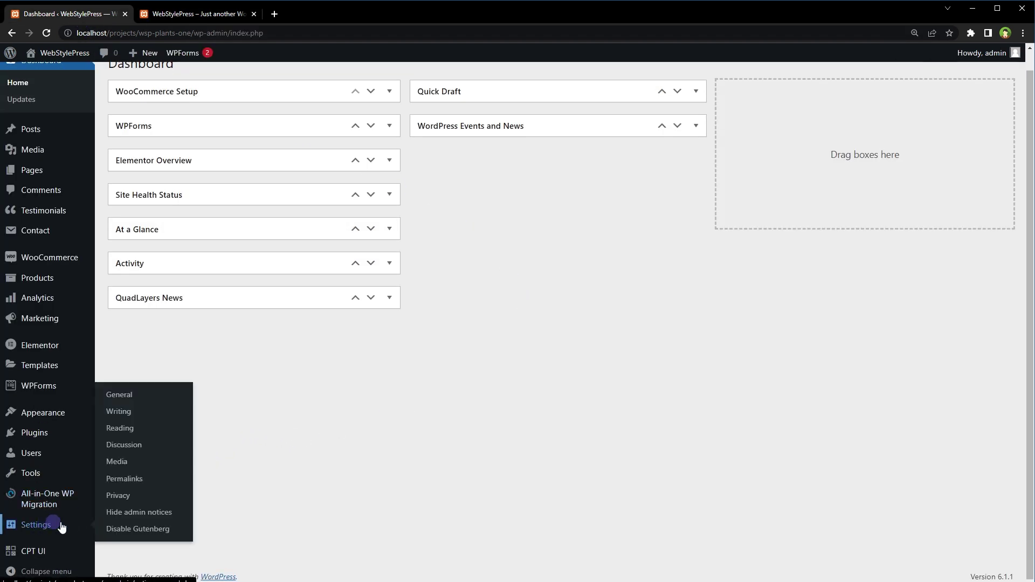
{"action": "left_click", "coordinate": [153, 450]}
{"action": "left_click_drag", "start_coordinate": [225, 83], "coordinate": [113, 85]}
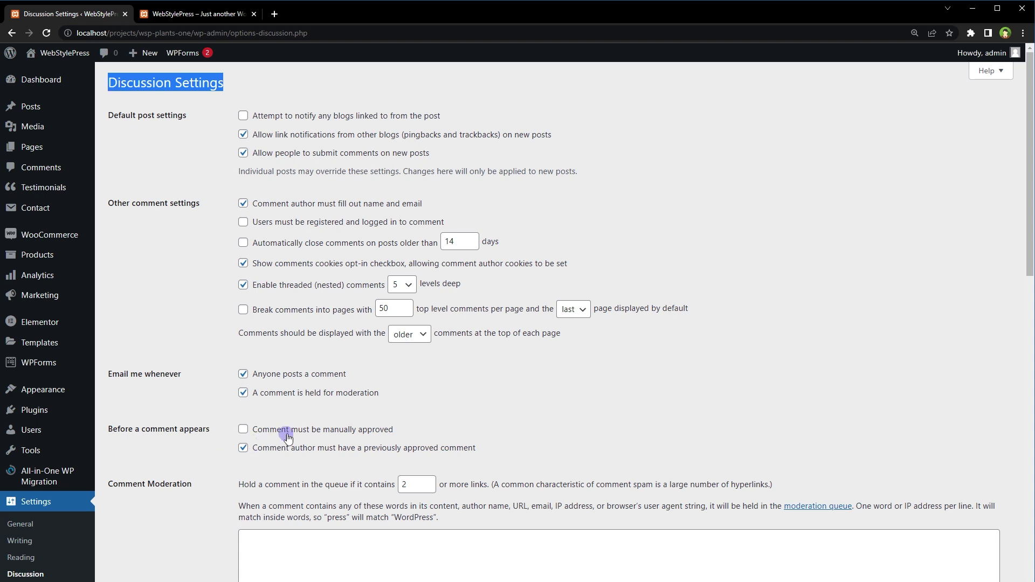
{"action": "left_click_drag", "start_coordinate": [396, 429], "coordinate": [251, 433]}
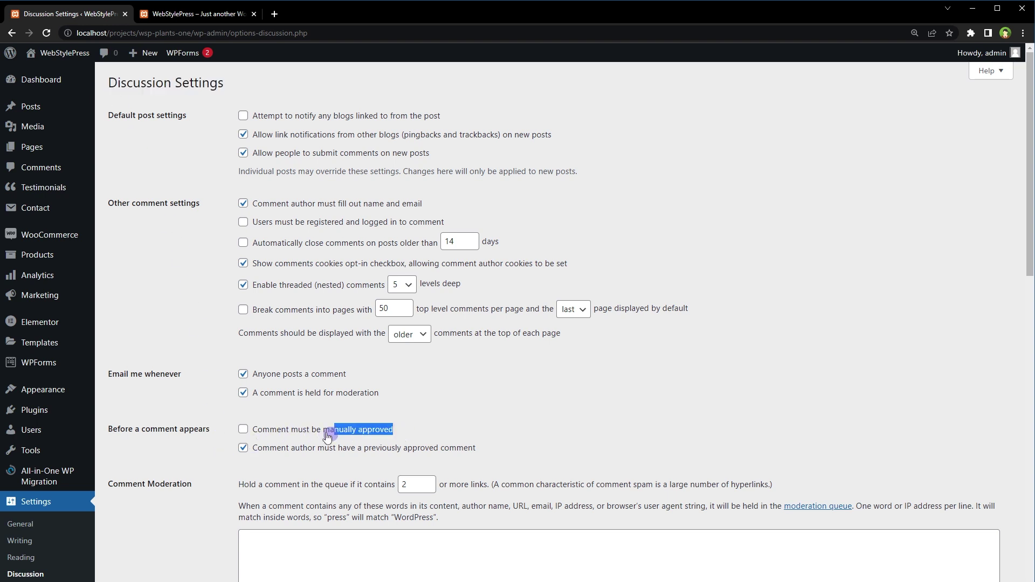
{"action": "left_click", "coordinate": [244, 430]}
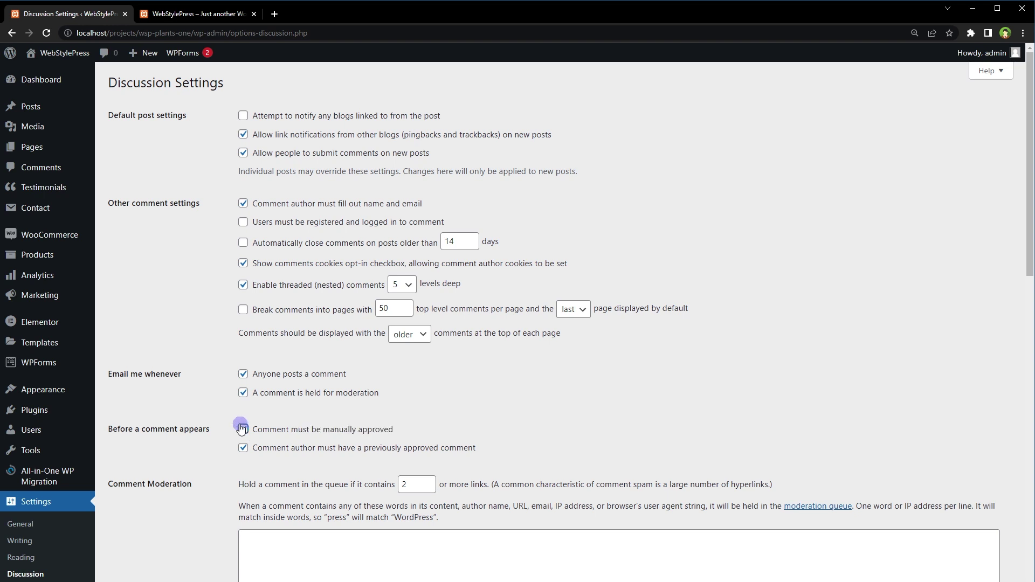
{"action": "scroll", "coordinate": [244, 450], "scroll_direction": "down", "scroll_amount": 2}
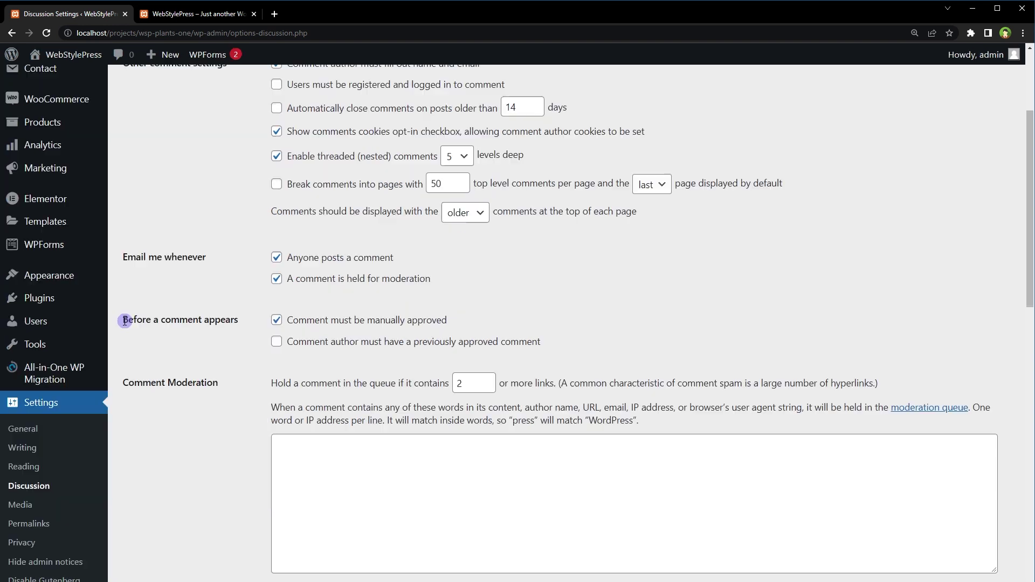
{"action": "left_click_drag", "start_coordinate": [123, 320], "coordinate": [217, 327]}
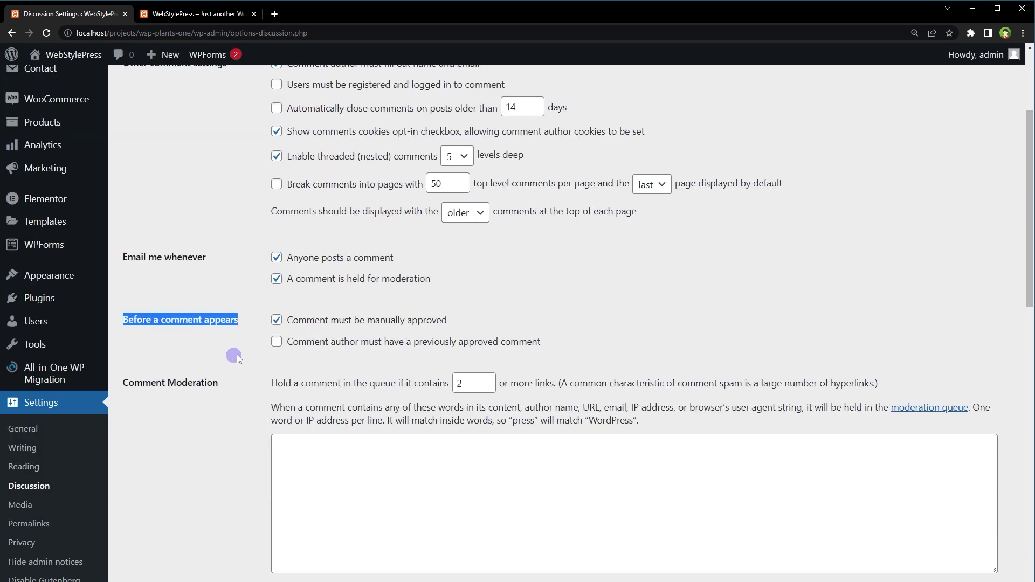
{"action": "left_click", "coordinate": [457, 322]}
{"action": "triple_click", "coordinate": [321, 320]}
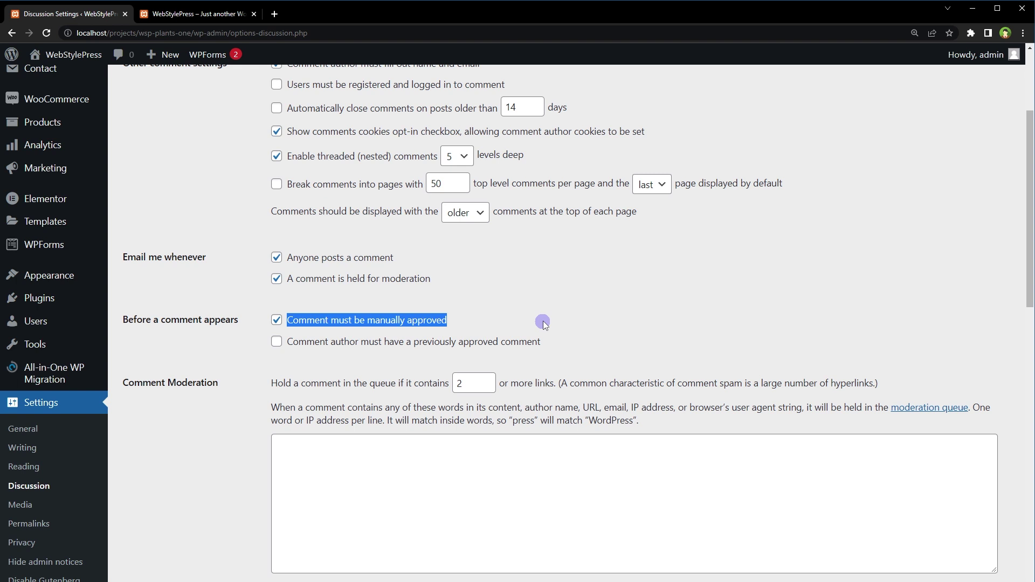
{"action": "scroll", "coordinate": [542, 321], "scroll_direction": "up", "scroll_amount": 2}
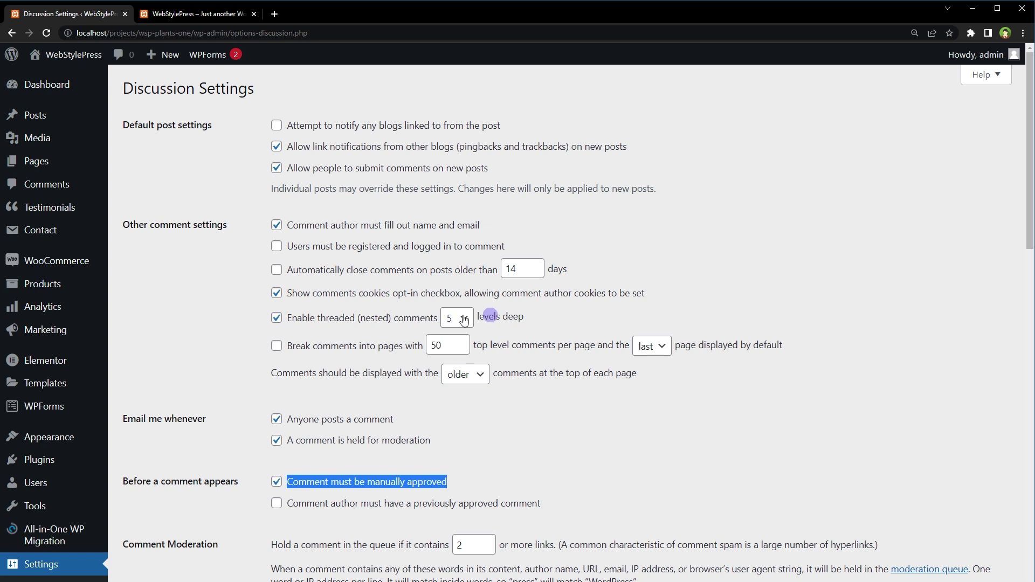
Enable automatically closing comments on posts older than 14 days.
{"action": "left_click", "coordinate": [235, 227]}
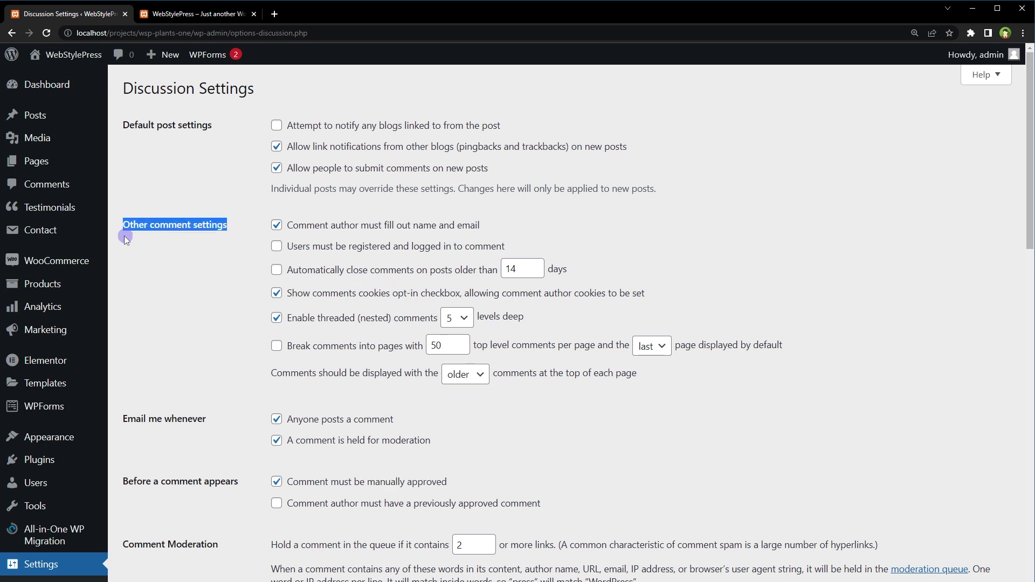
{"action": "left_click_drag", "start_coordinate": [293, 269], "coordinate": [496, 274]}
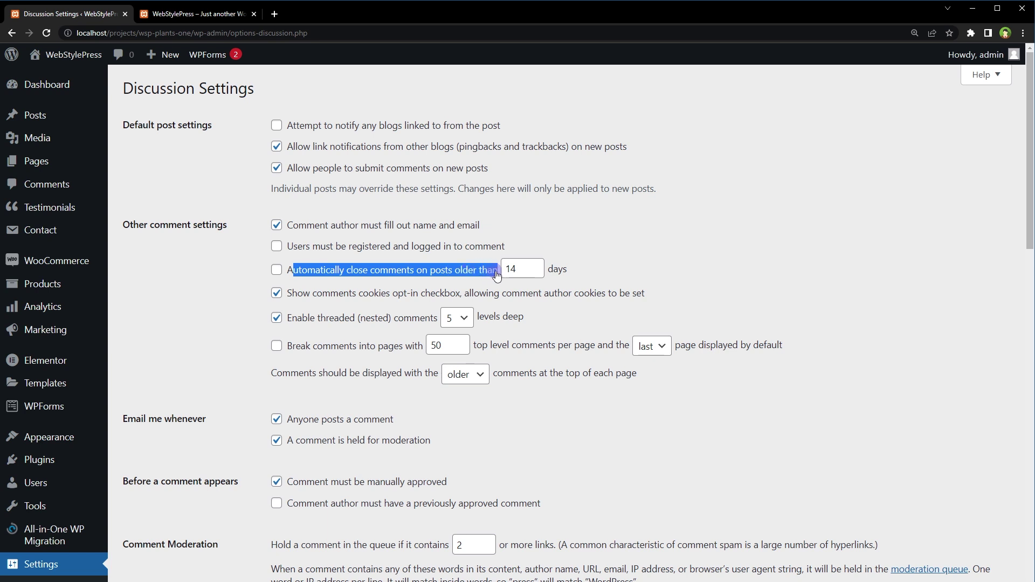
{"action": "left_click", "coordinate": [276, 269]}
{"action": "left_click_drag", "start_coordinate": [524, 269], "coordinate": [494, 274]}
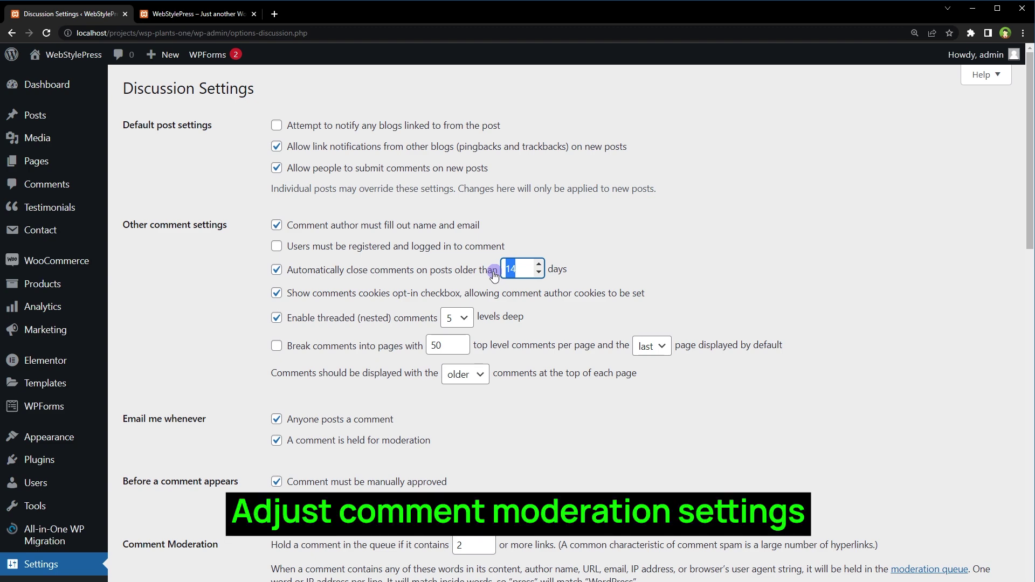
{"action": "scroll", "coordinate": [493, 275], "scroll_direction": "down", "scroll_amount": 4}
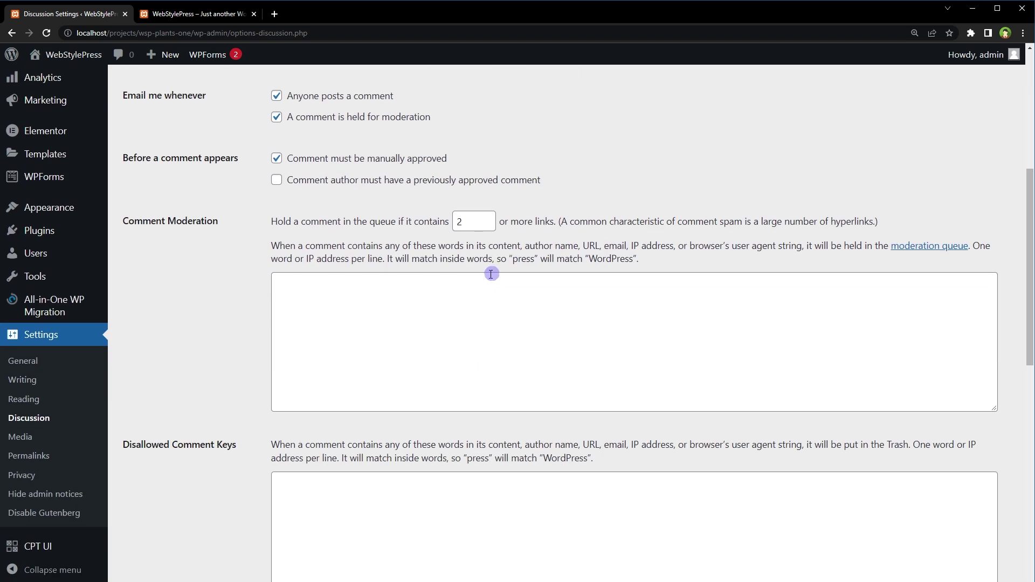
{"action": "left_click_drag", "start_coordinate": [219, 220], "coordinate": [124, 215]}
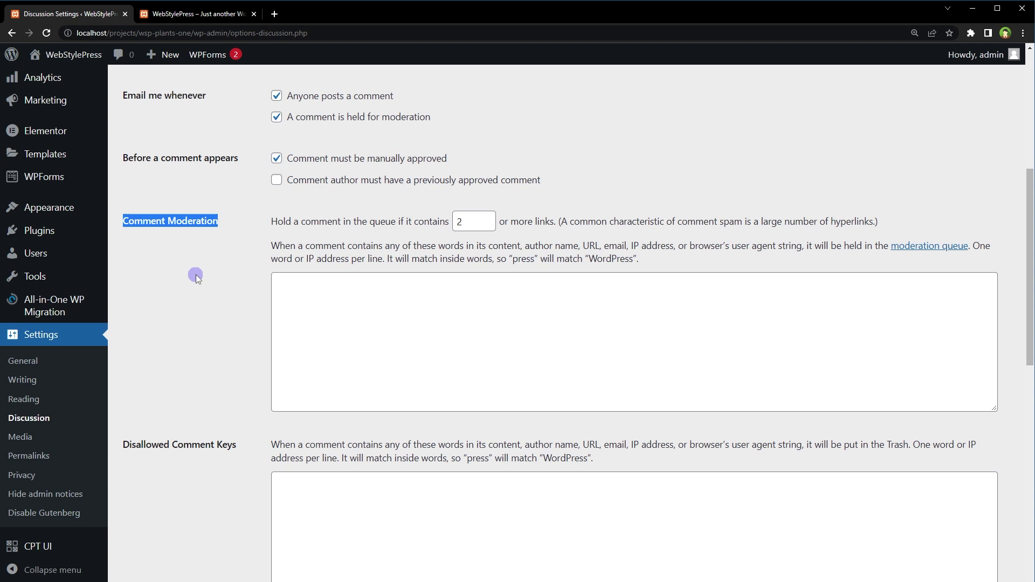
Lower the comment moderation link threshold from 2 to 1 and place the cursor in the moderation word list.
{"action": "left_click_drag", "start_coordinate": [270, 222], "coordinate": [450, 230]}
{"action": "double_click", "coordinate": [459, 223]}
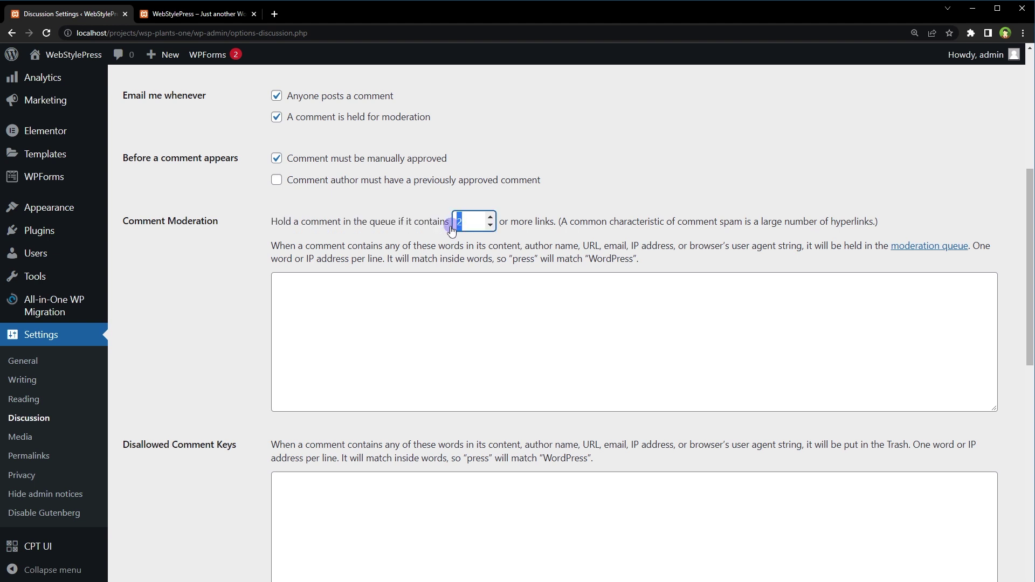
{"action": "type", "text": "1"}
{"action": "left_click", "coordinate": [594, 177]}
{"action": "left_click_drag", "start_coordinate": [500, 223], "coordinate": [550, 225]}
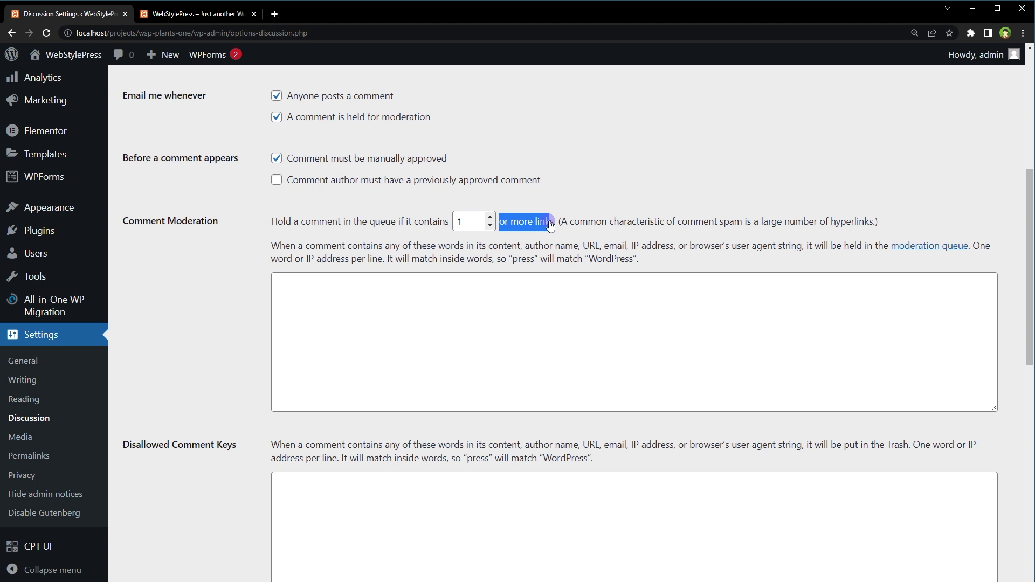
{"action": "left_click_drag", "start_coordinate": [411, 222], "coordinate": [328, 223]}
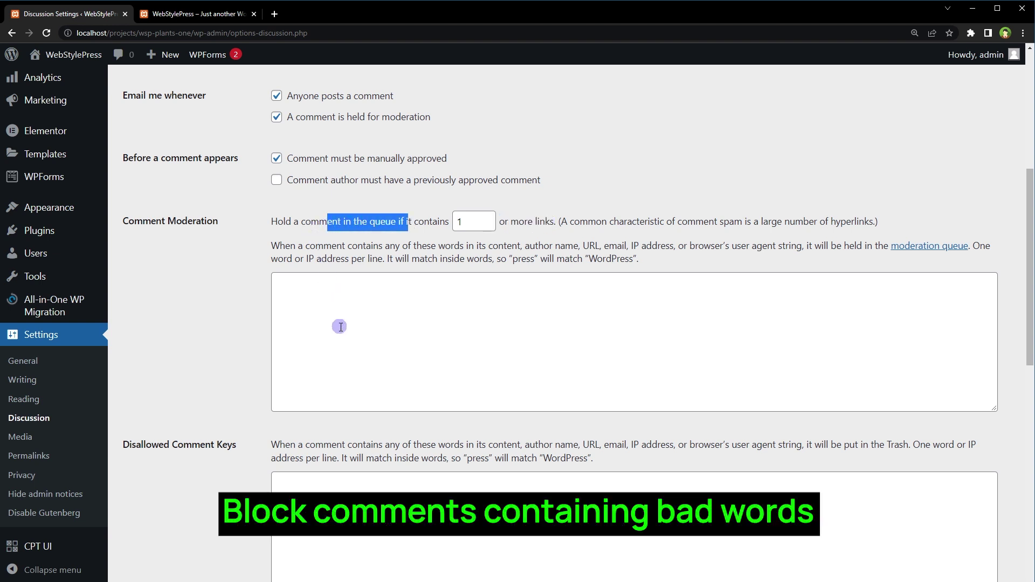
{"action": "left_click", "coordinate": [340, 326]}
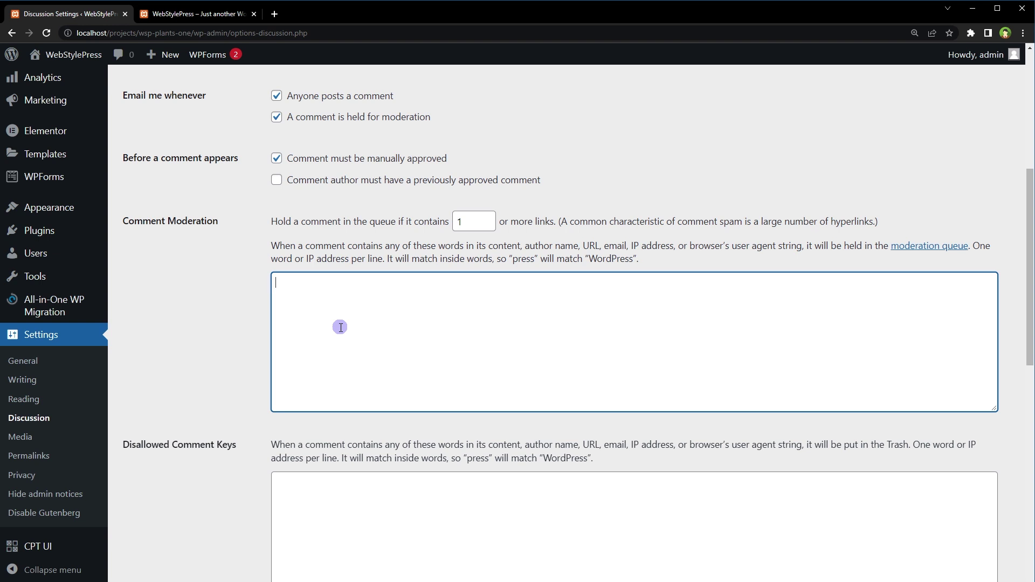
{"action": "type", "text": "bad word 1"}
Add copied entries to the moderation word list and save the Discussion settings.
{"action": "key", "text": "ctrl+a"}
{"action": "key", "text": "ctrl+c"}
{"action": "key", "text": "End"}
{"action": "key", "text": "Return"}
{"action": "key", "text": "ctrl+v"}
{"action": "key", "text": "shift+Left"}
{"action": "type", "text": "2 subscribe visit my"}
{"action": "type", "text": " b"}
{"action": "type", "text": "log"}
{"action": "key", "text": "Return"}
{"action": "type", "text": "hello"}
{"action": "key", "text": "ctrl+a"}
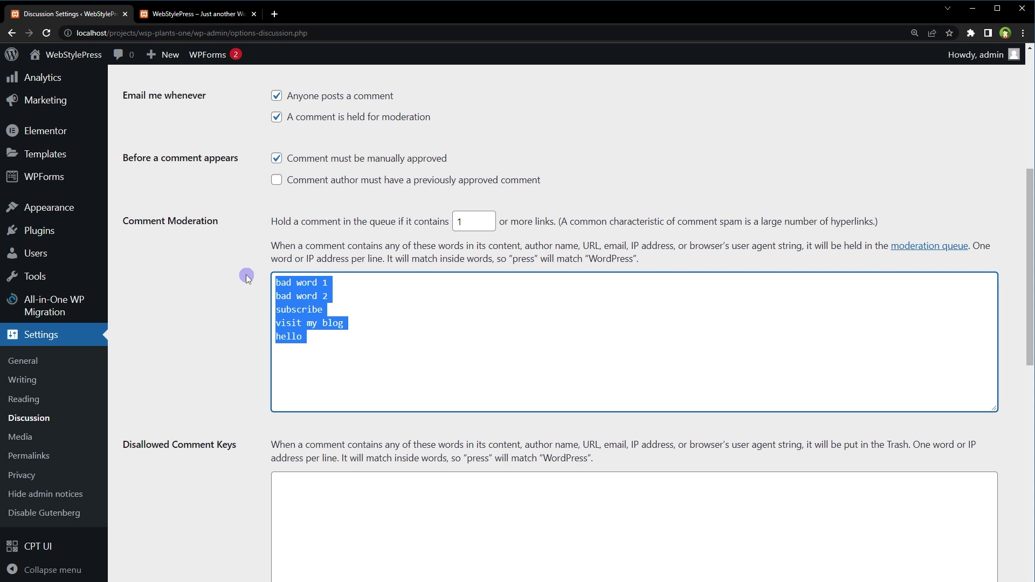
{"action": "left_click", "coordinate": [246, 277]}
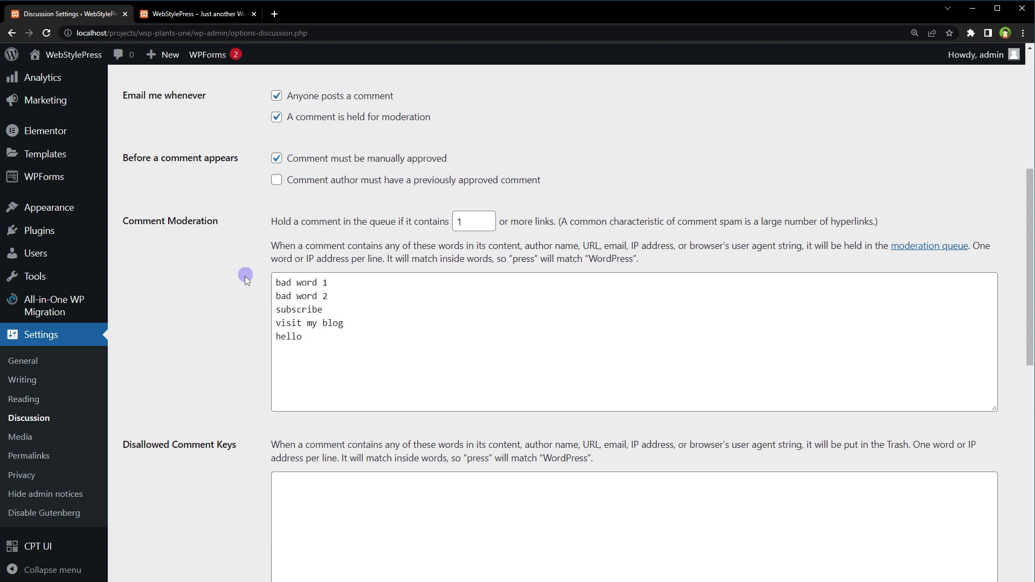
{"action": "scroll", "coordinate": [245, 276], "scroll_direction": "up", "scroll_amount": 5}
{"action": "scroll", "coordinate": [246, 276], "scroll_direction": "down", "scroll_amount": 10}
{"action": "scroll", "coordinate": [222, 318], "scroll_direction": "down", "scroll_amount": 5}
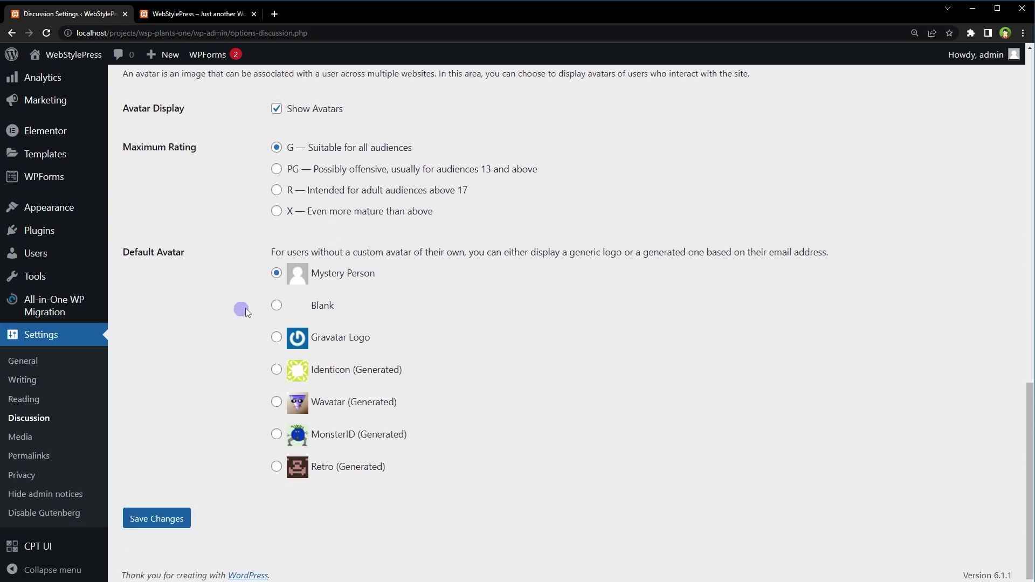
{"action": "left_click", "coordinate": [172, 523]}
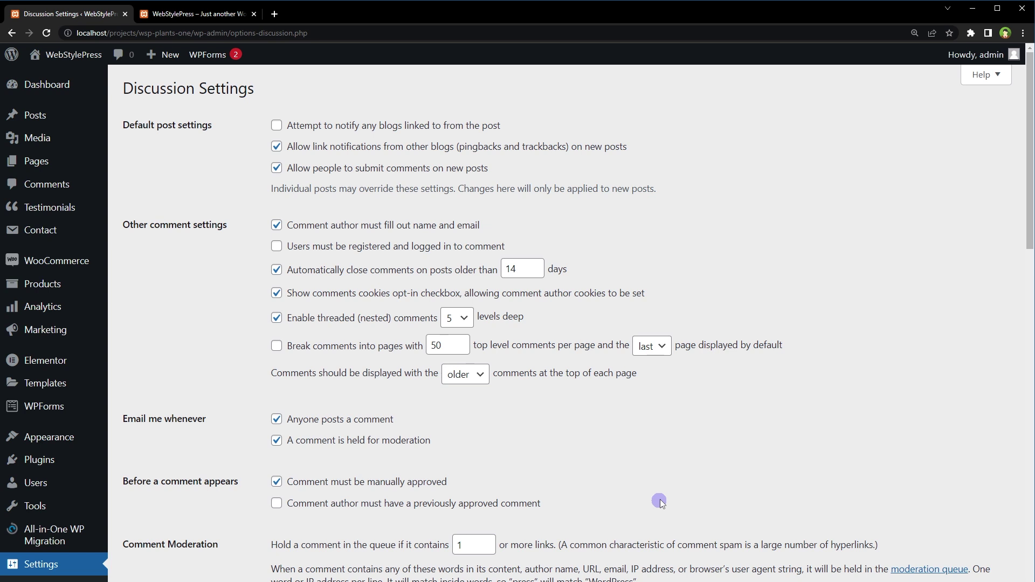
Search for, install and activate the Antispam Bee plugin.
{"action": "mouse_move", "coordinate": [39, 230]}
{"action": "left_click", "coordinate": [151, 485]}
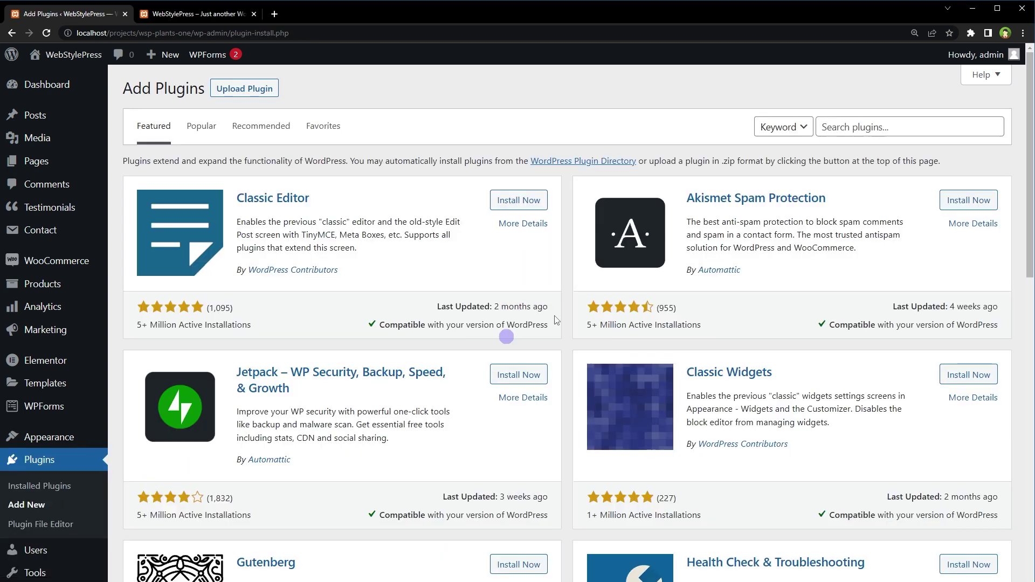
{"action": "left_click", "coordinate": [900, 126]}
{"action": "type", "text": "Antispam Bee"}
{"action": "key", "text": "Return"}
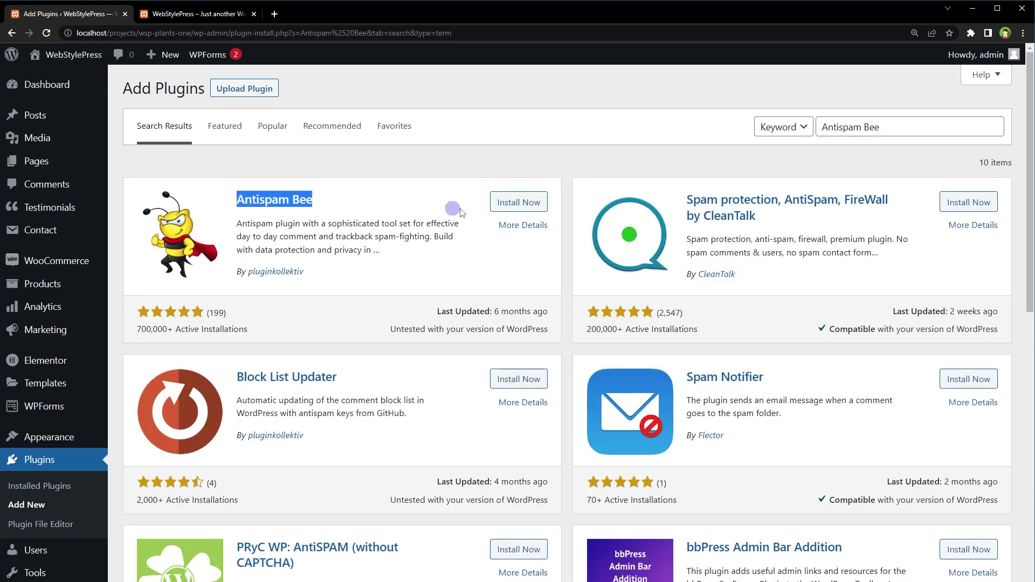
{"action": "left_click", "coordinate": [518, 203]}
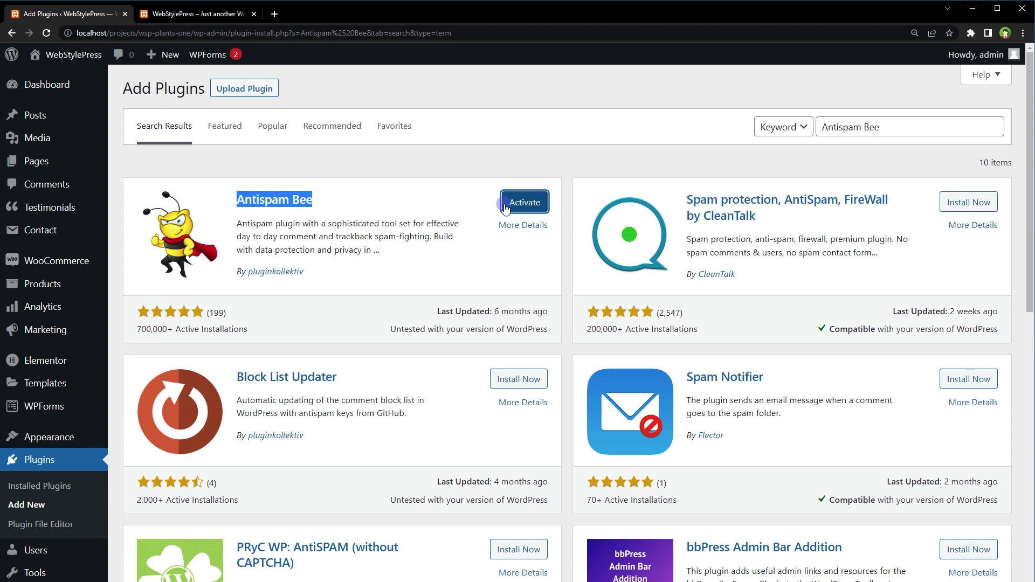
{"action": "left_click", "coordinate": [519, 202]}
Find Antispam Bee in the installed plugins list and open its settings.
{"action": "key", "text": "ctrl+f"}
{"action": "type", "text": "Antispam Bee"}
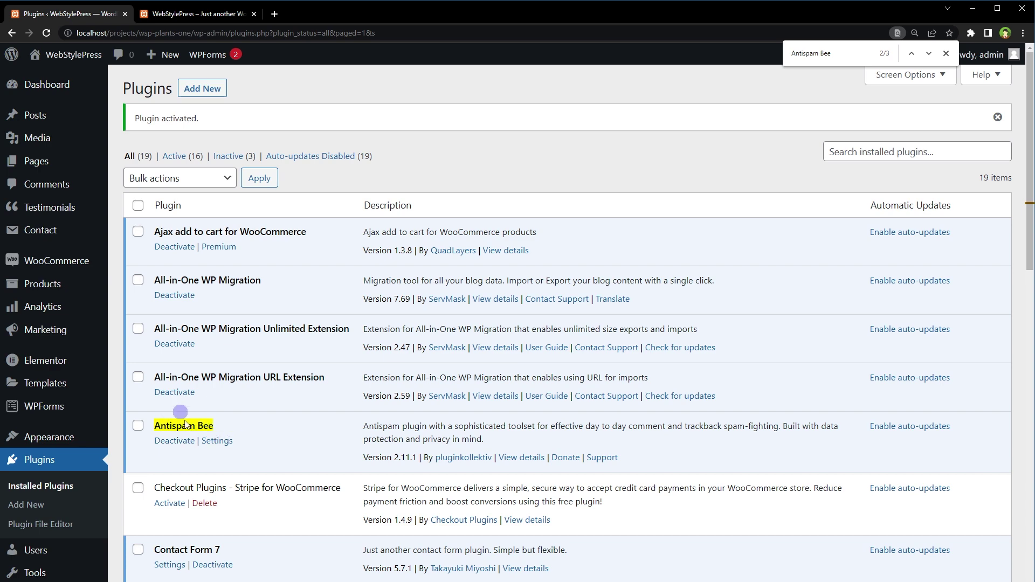
{"action": "left_click", "coordinate": [225, 443]}
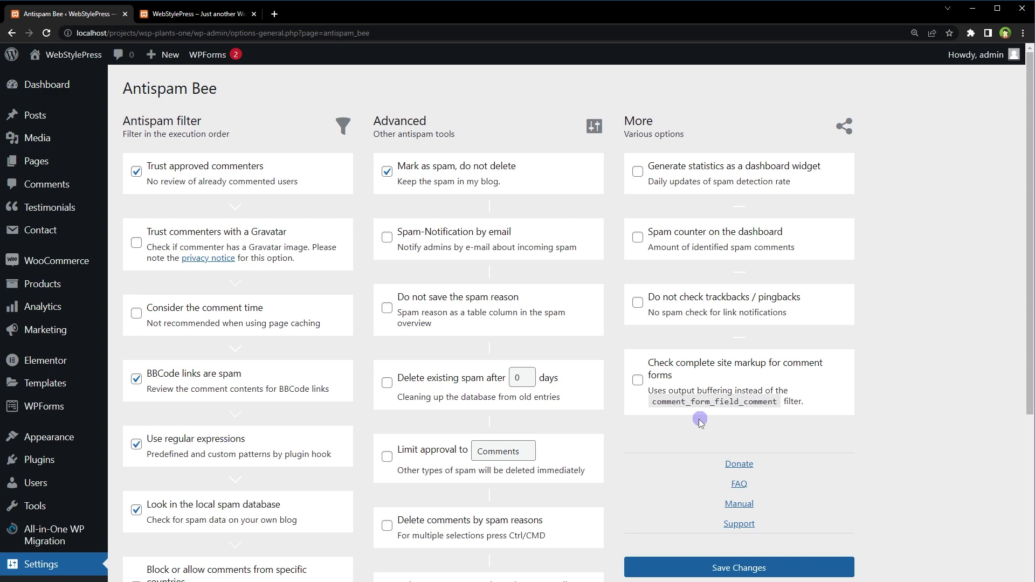
{"action": "scroll", "coordinate": [701, 421], "scroll_direction": "down", "scroll_amount": 4}
{"action": "scroll", "coordinate": [701, 421], "scroll_direction": "up", "scroll_amount": 4}
{"action": "scroll", "coordinate": [255, 316], "scroll_direction": "down", "scroll_amount": 1}
{"action": "scroll", "coordinate": [255, 316], "scroll_direction": "down", "scroll_amount": 3}
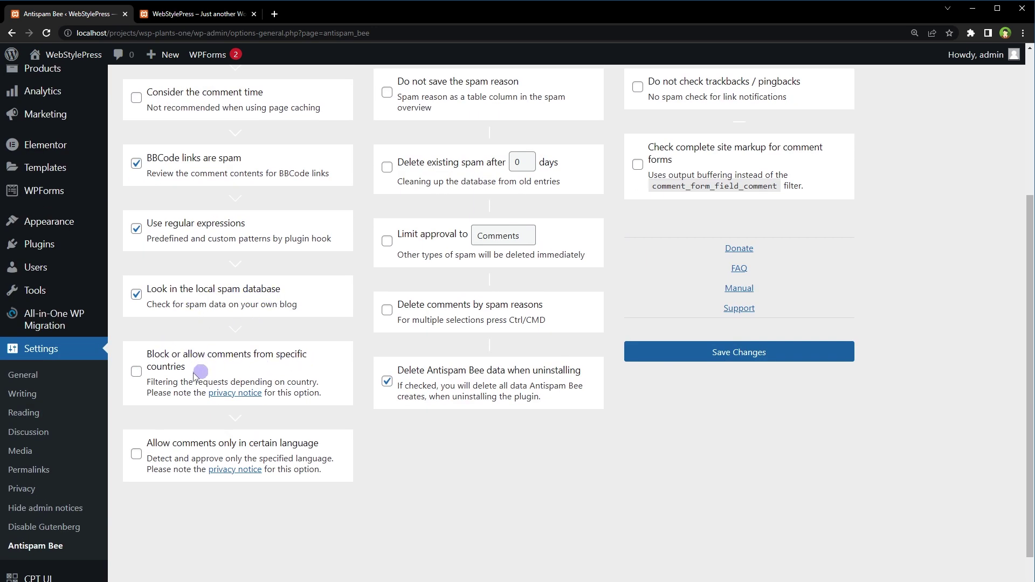
Leave Antispam Bee's country filter off and allow comments only in English.
{"action": "left_click", "coordinate": [136, 371]}
{"action": "left_click", "coordinate": [238, 422]}
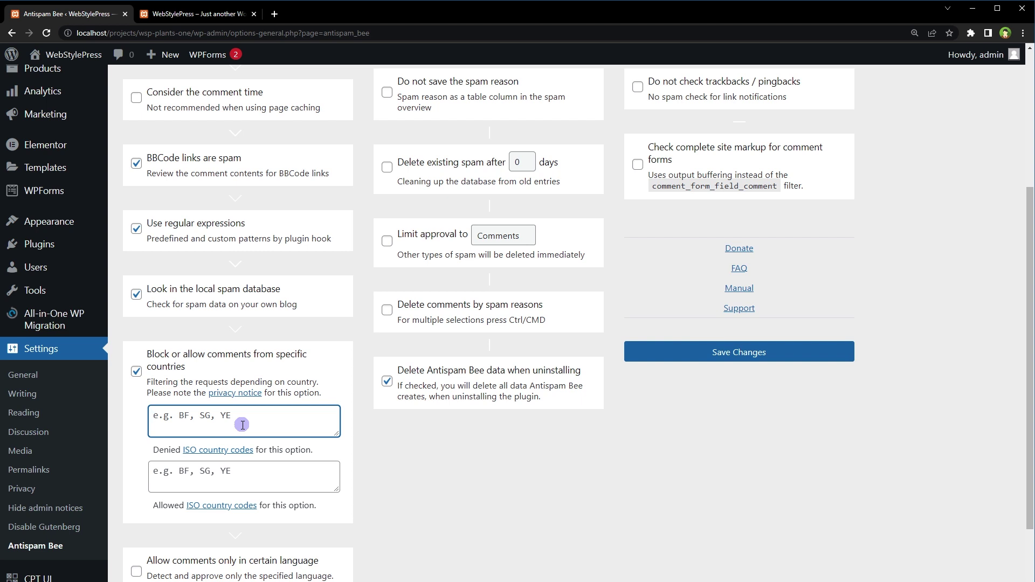
{"action": "left_click", "coordinate": [136, 371]}
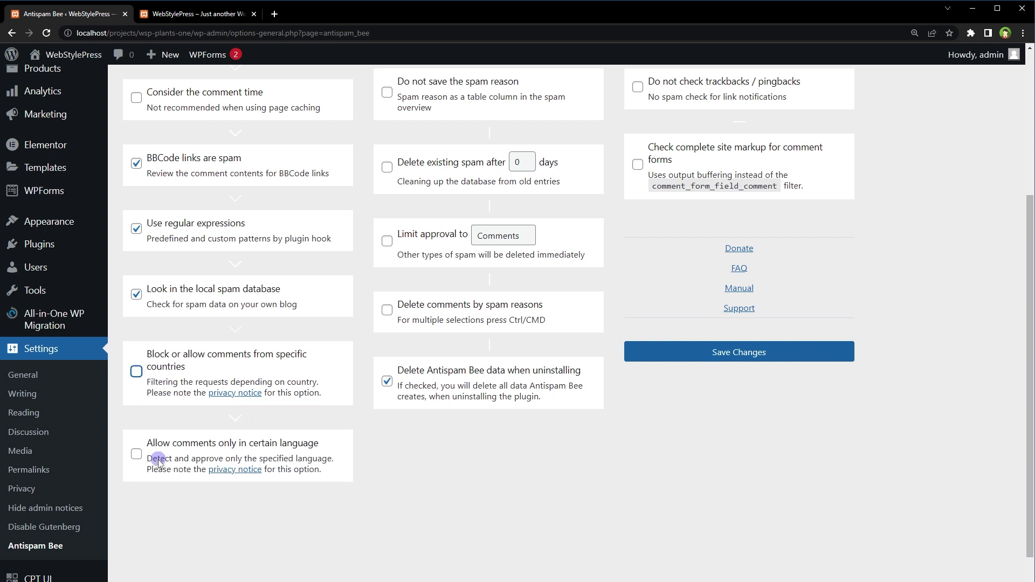
{"action": "left_click", "coordinate": [137, 454]}
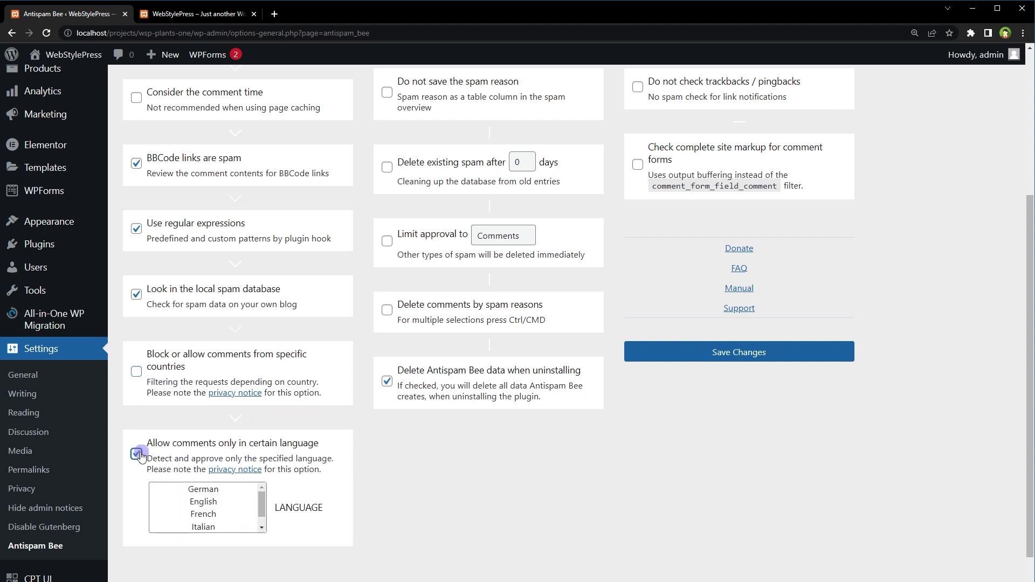
{"action": "left_click", "coordinate": [203, 501]}
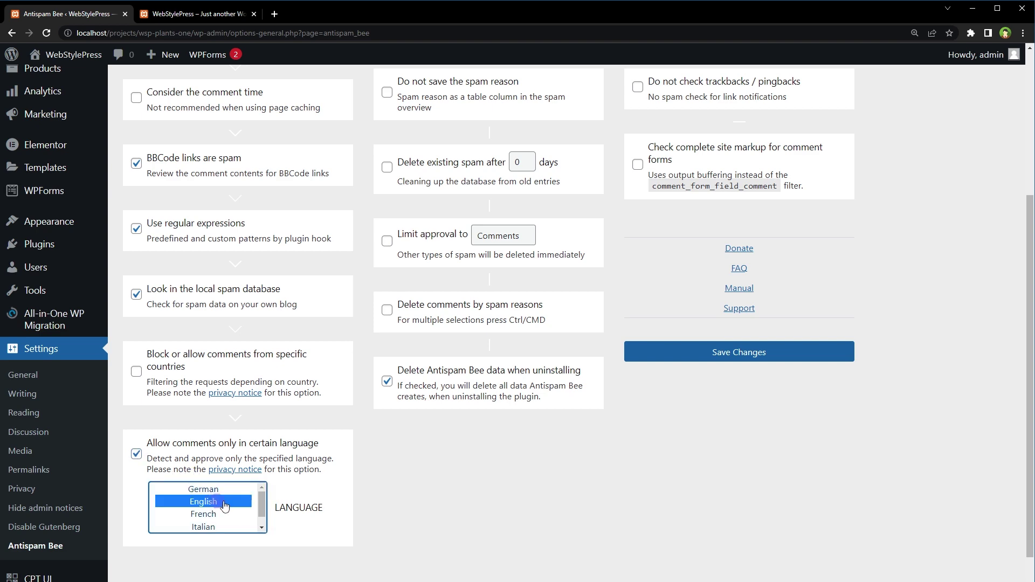
{"action": "scroll", "coordinate": [436, 495], "scroll_direction": "up", "scroll_amount": 1}
{"action": "scroll", "coordinate": [437, 495], "scroll_direction": "up", "scroll_amount": 3}
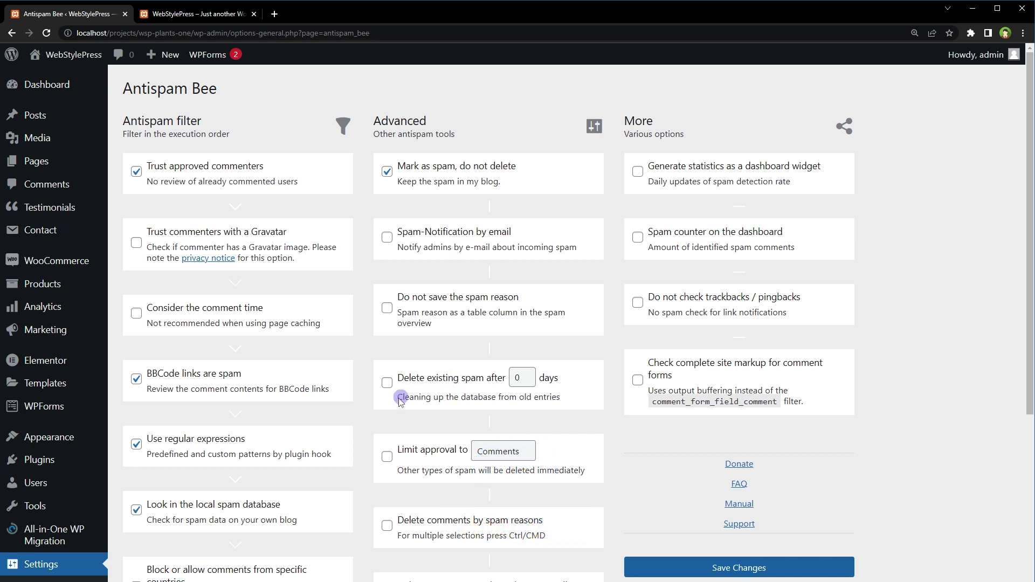
Delete existing spam after 7 days, enable complete site markup checking, and save Antispam Bee.
{"action": "left_click", "coordinate": [387, 383]}
{"action": "double_click", "coordinate": [516, 378]}
{"action": "type", "text": "7"}
{"action": "left_click", "coordinate": [870, 299]}
{"action": "left_click", "coordinate": [637, 380]}
{"action": "scroll", "coordinate": [931, 367], "scroll_direction": "down", "scroll_amount": 2}
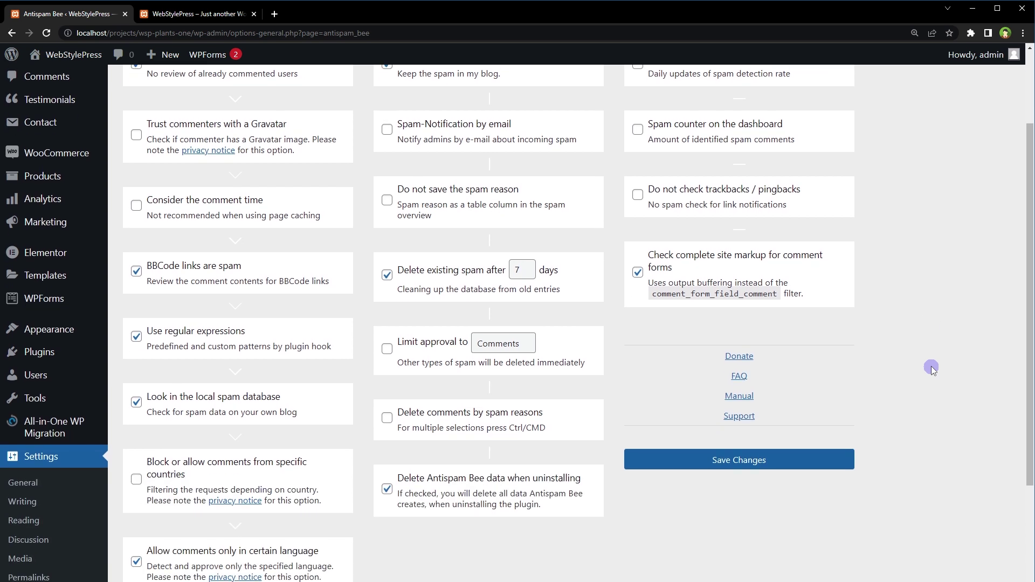
{"action": "left_click", "coordinate": [789, 461]}
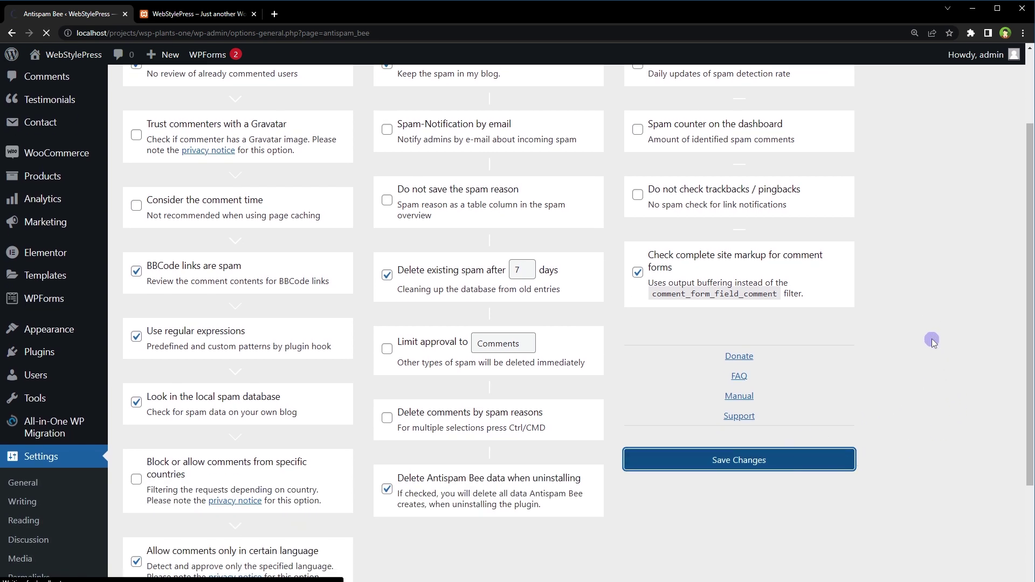